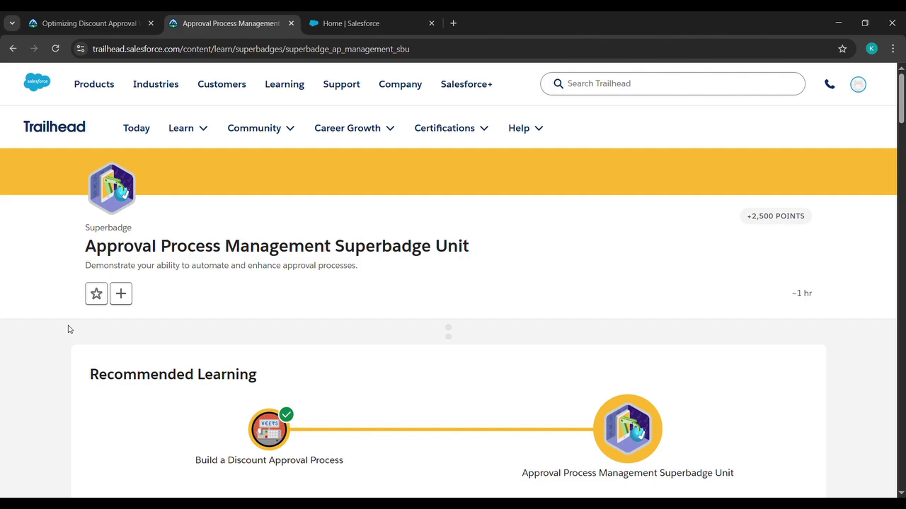
Launch the Approval Process Management superbadge's hands-on org from the Trailhead page.
scroll(83, 298, down, 20)
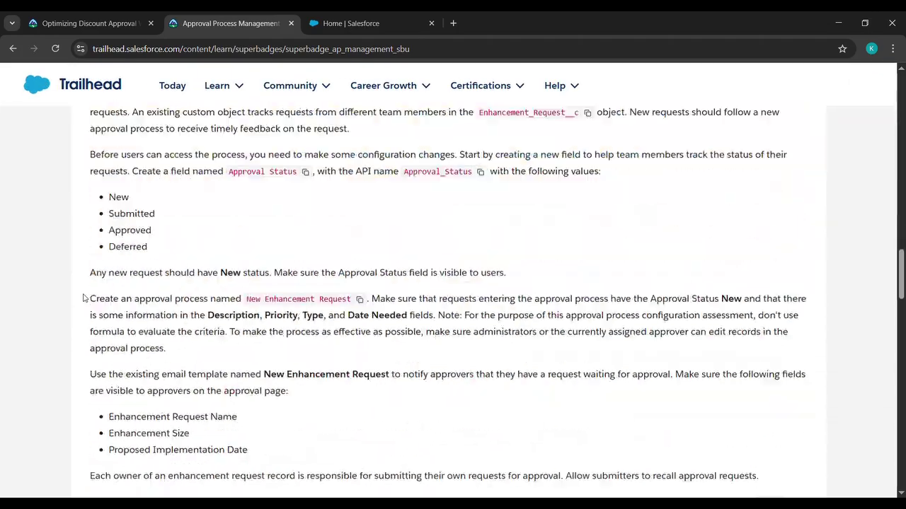
scroll(84, 298, down, 6)
scroll(83, 298, up, 2)
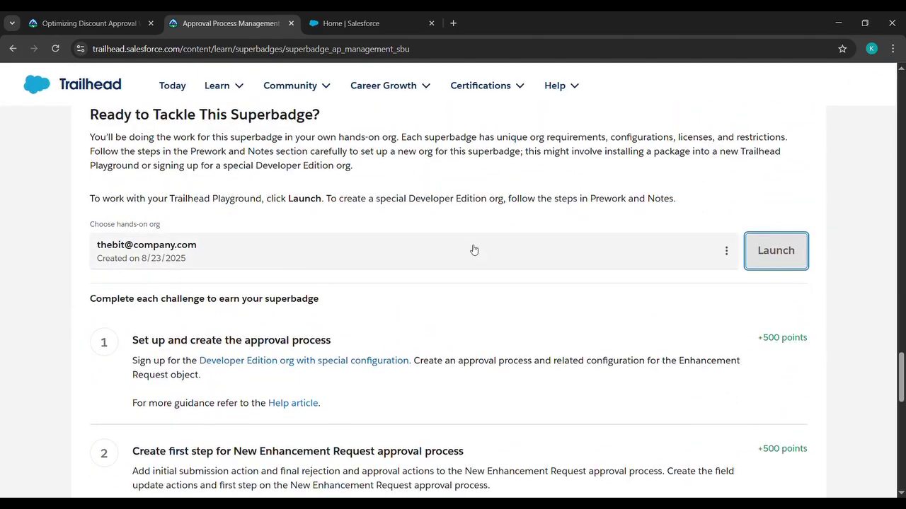
click(763, 267)
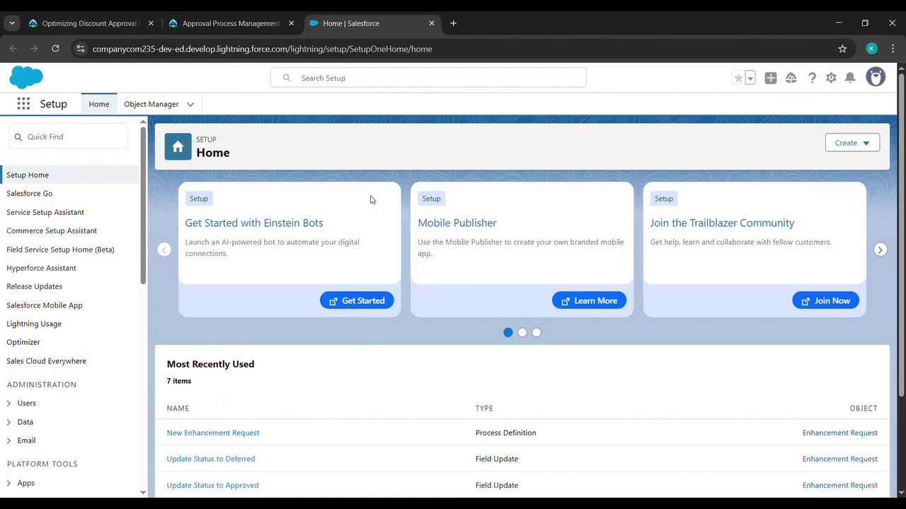
Search Quick Find for 'Approval' and go to the Approval Processes setup page.
click(76, 138)
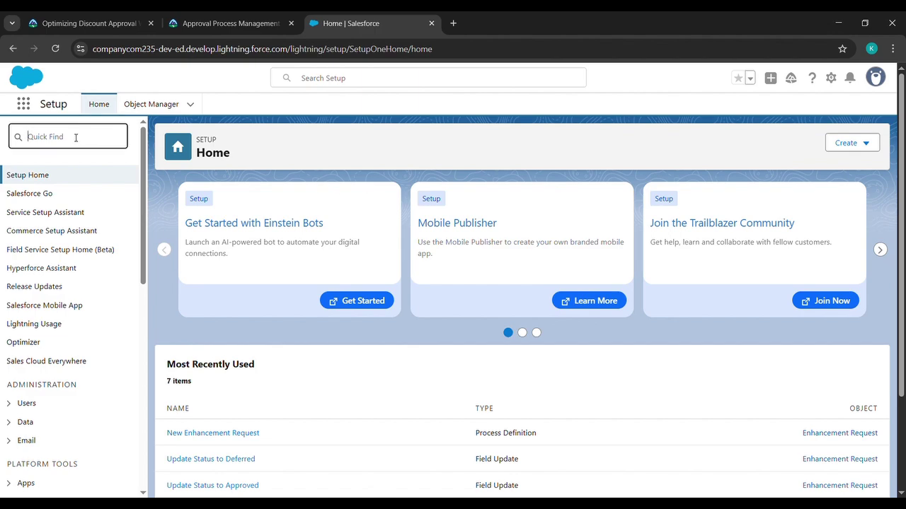
text(Approval)
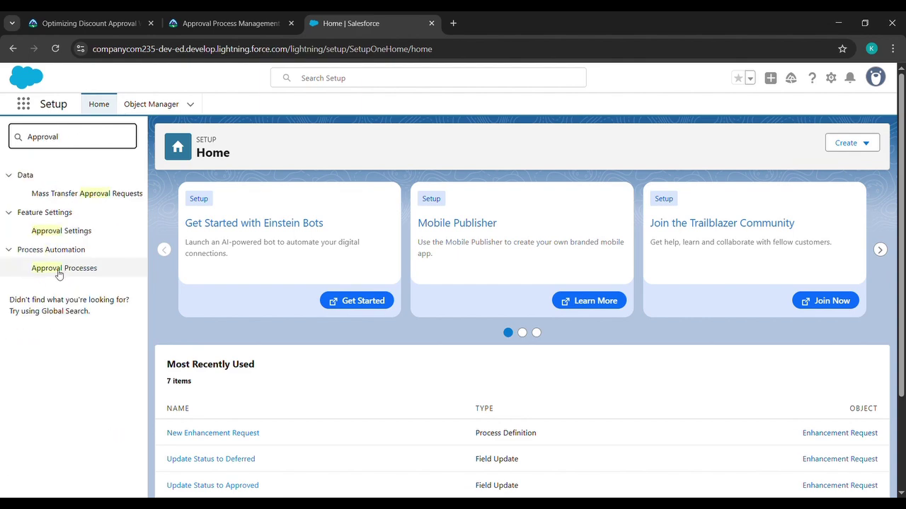
click(80, 273)
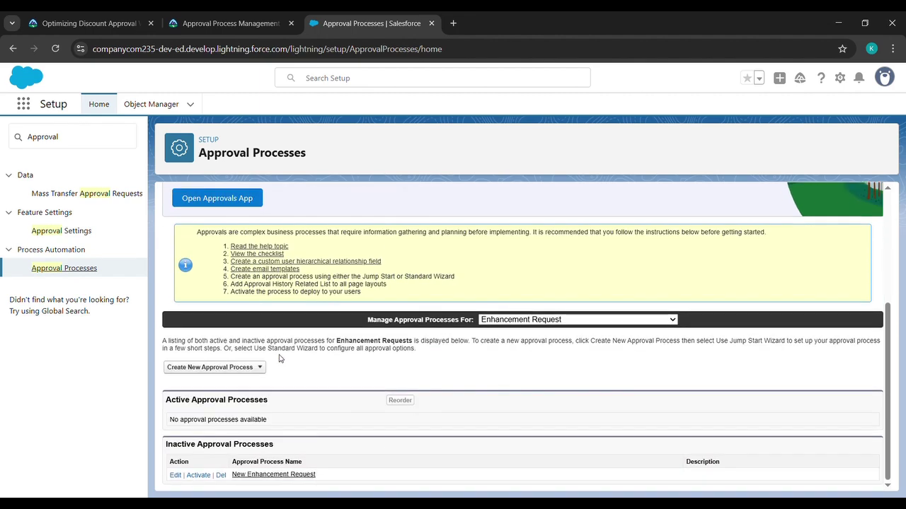
Open the New Enhancement Request approval process and start a new approval step.
click(283, 477)
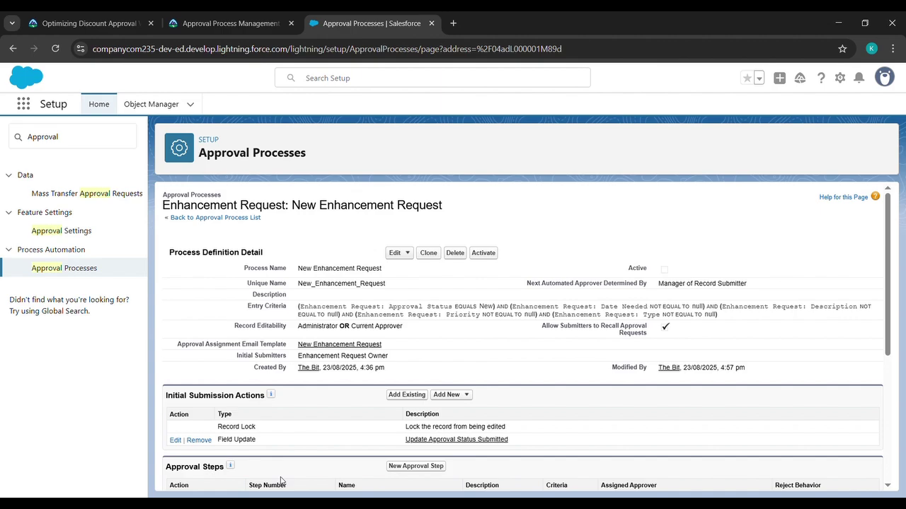
scroll(281, 481, down, 3)
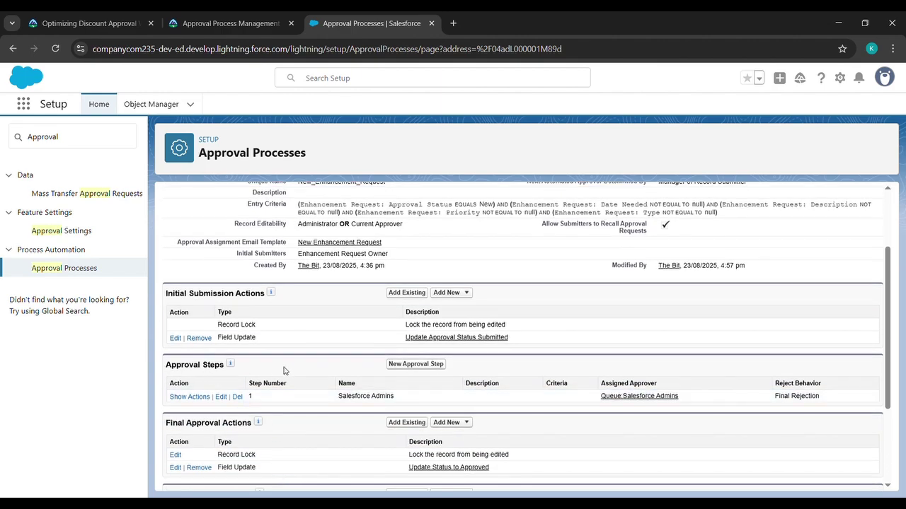
click(416, 365)
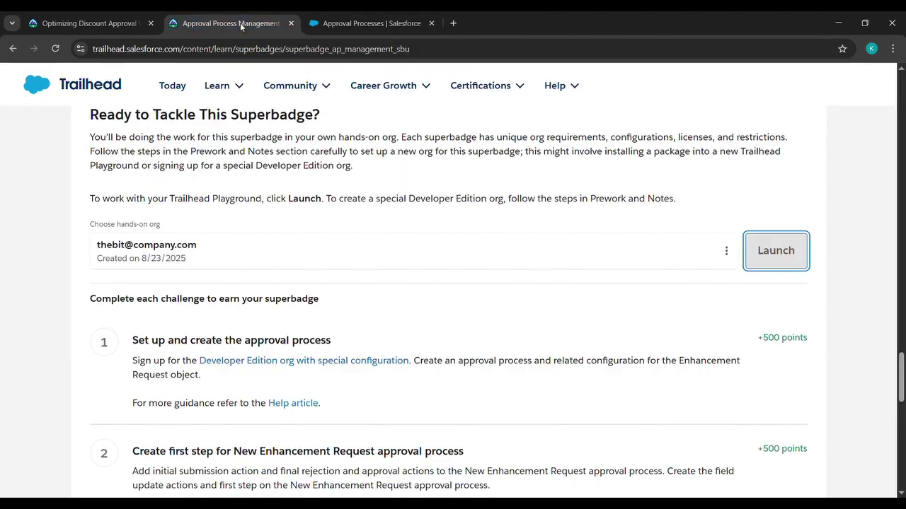
Name the new step 'Center of Excellence', copied from Trailhead, with unique name Center_of_Excellence.
click(240, 22)
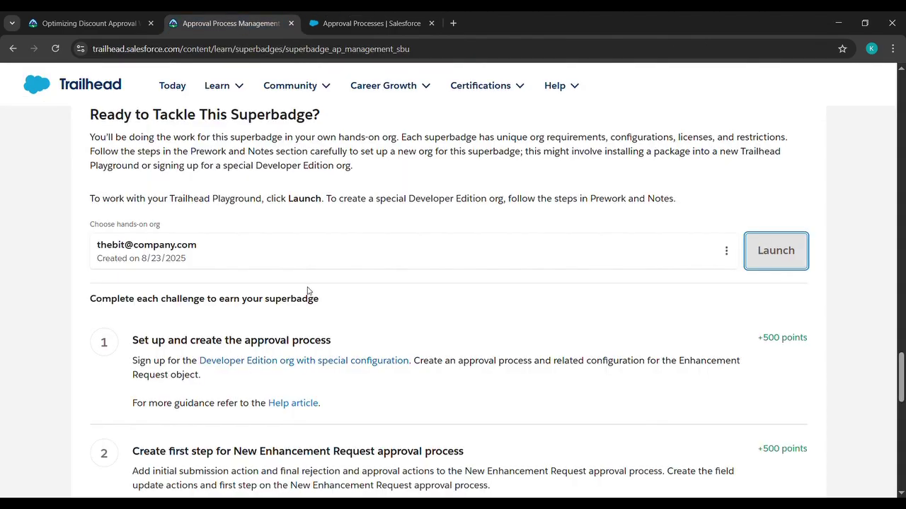
scroll(308, 290, up, 8)
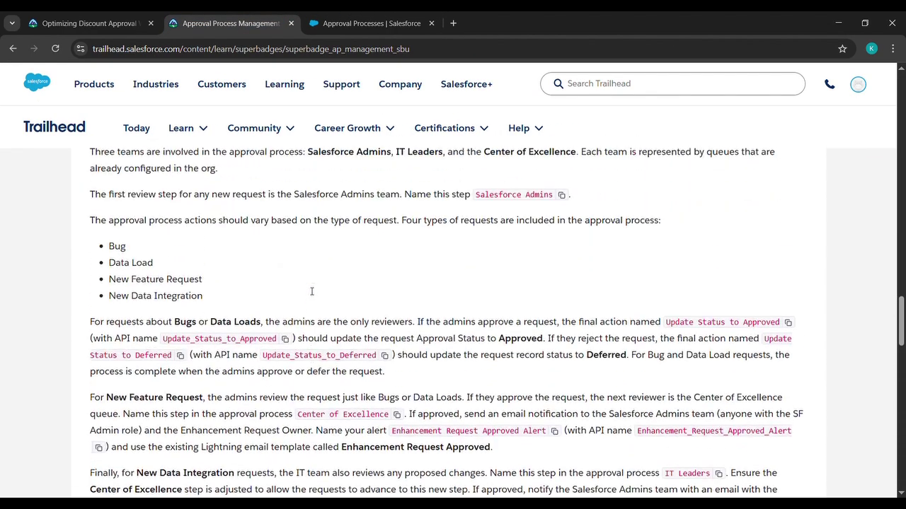
scroll(310, 290, down, 2)
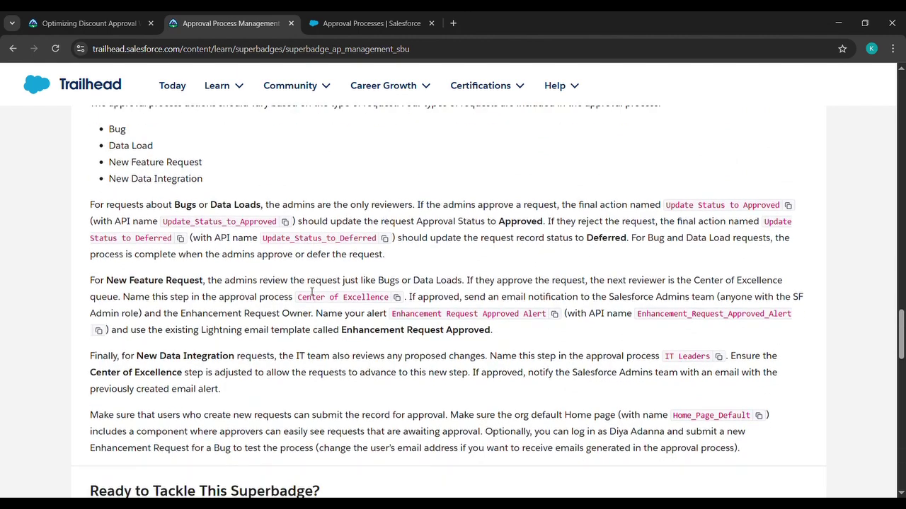
click(398, 298)
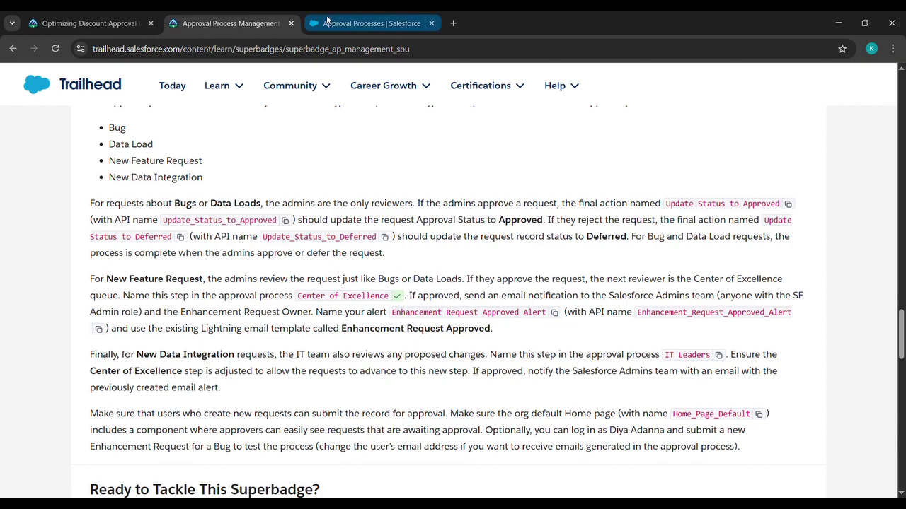
click(329, 22)
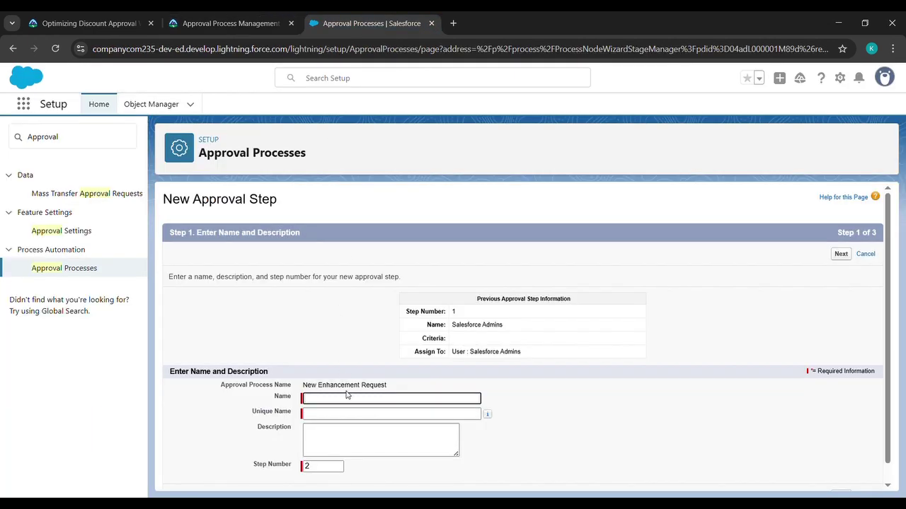
key(ctrl+v)
key(Tab)
scroll(514, 408, down, 1)
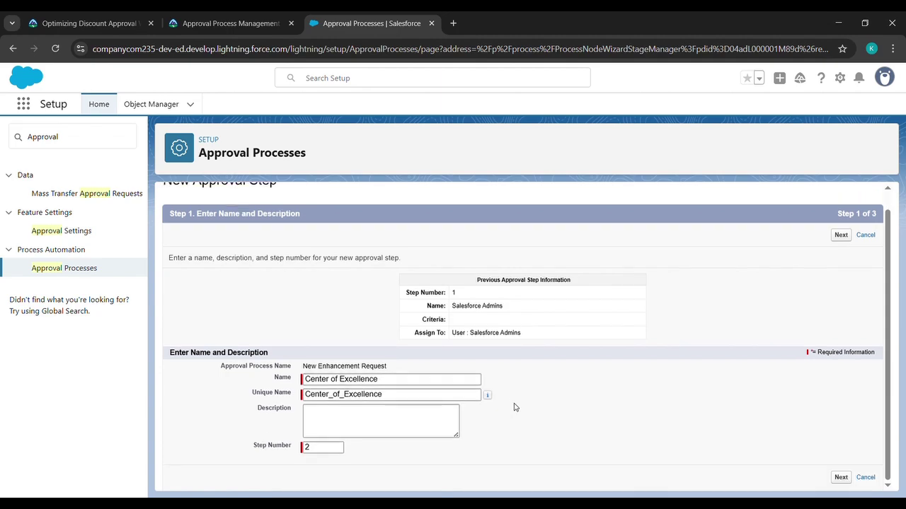
click(839, 478)
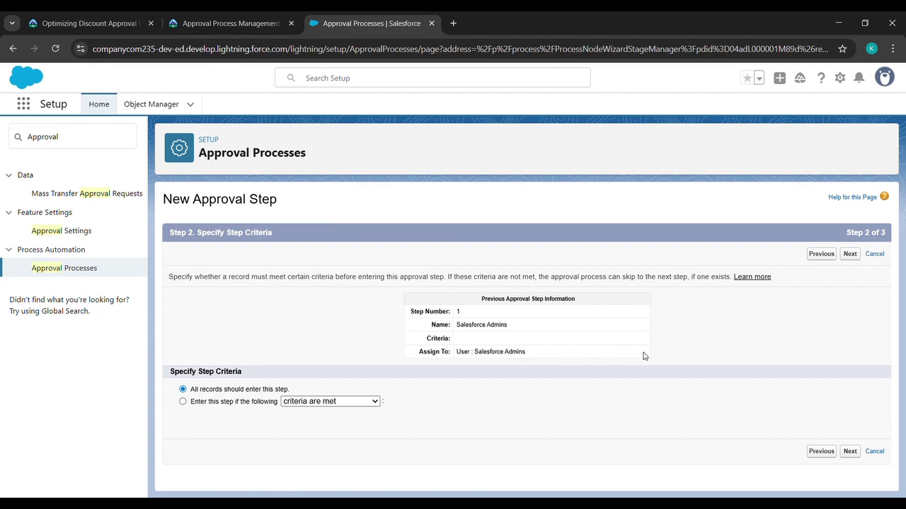
Set the step's entry criteria to Enhancement Request: Type equals New Feature Request.
click(183, 402)
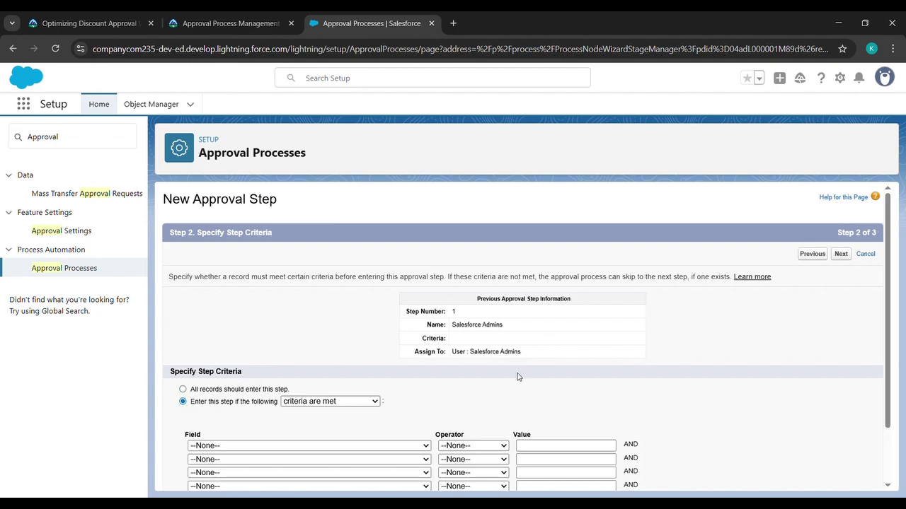
scroll(517, 376, down, 1)
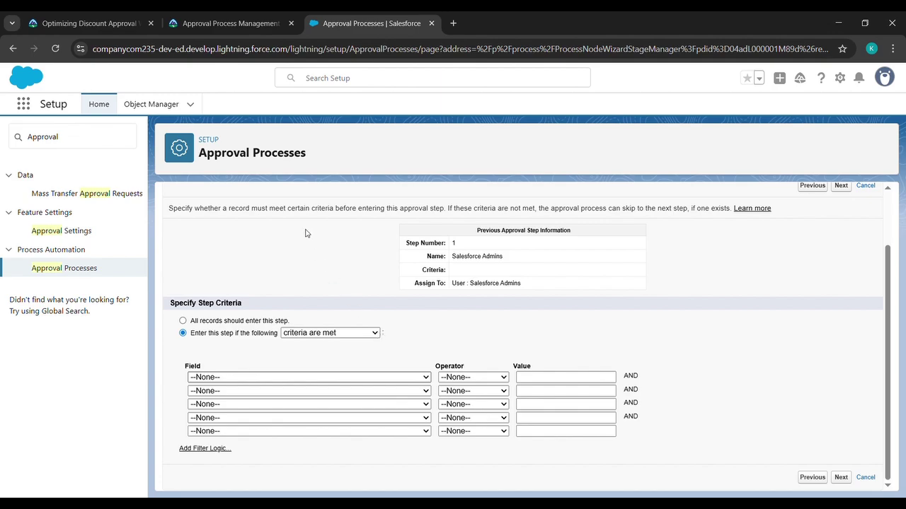
click(291, 298)
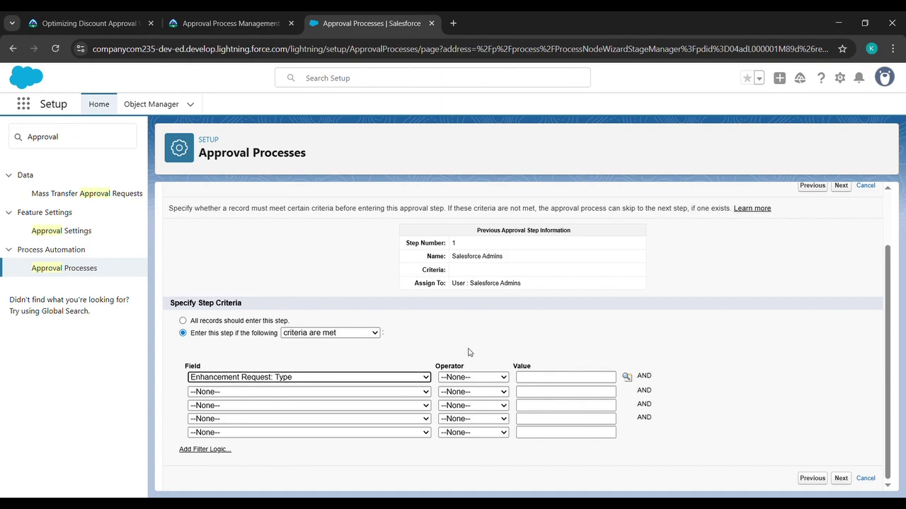
click(453, 247)
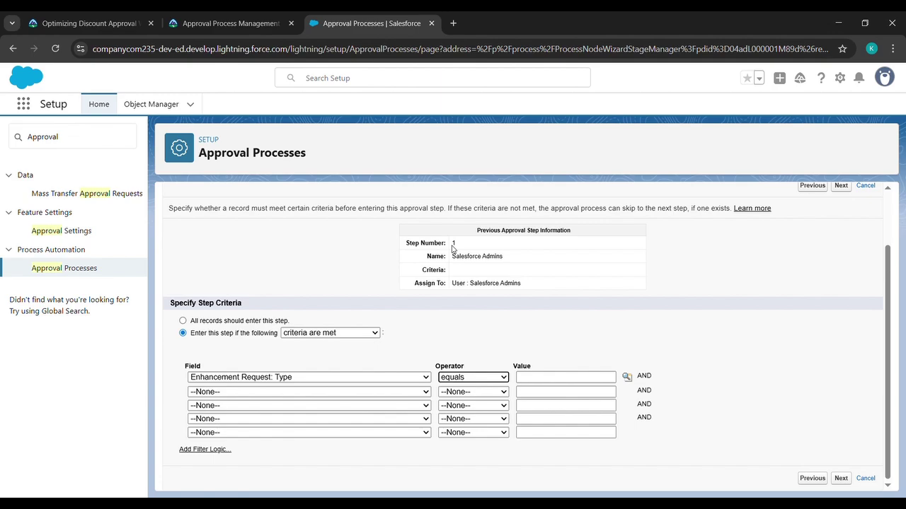
click(627, 378)
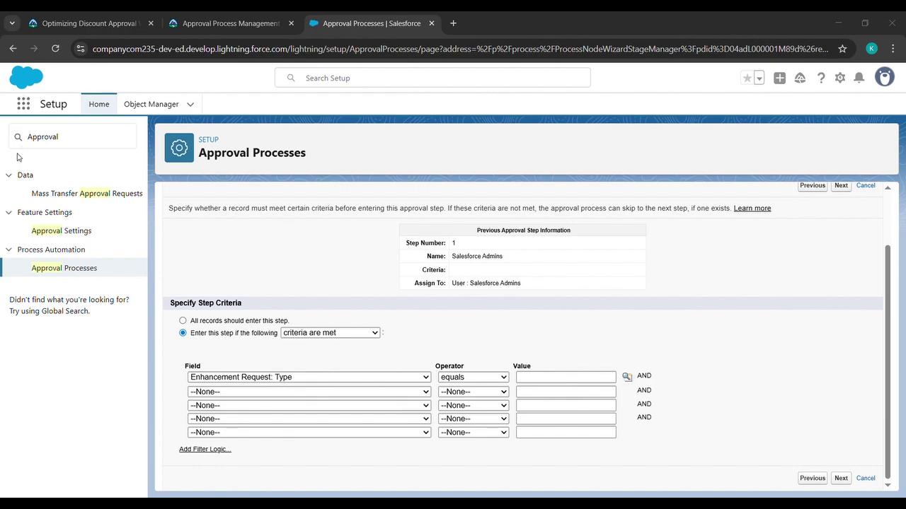
click(176, 193)
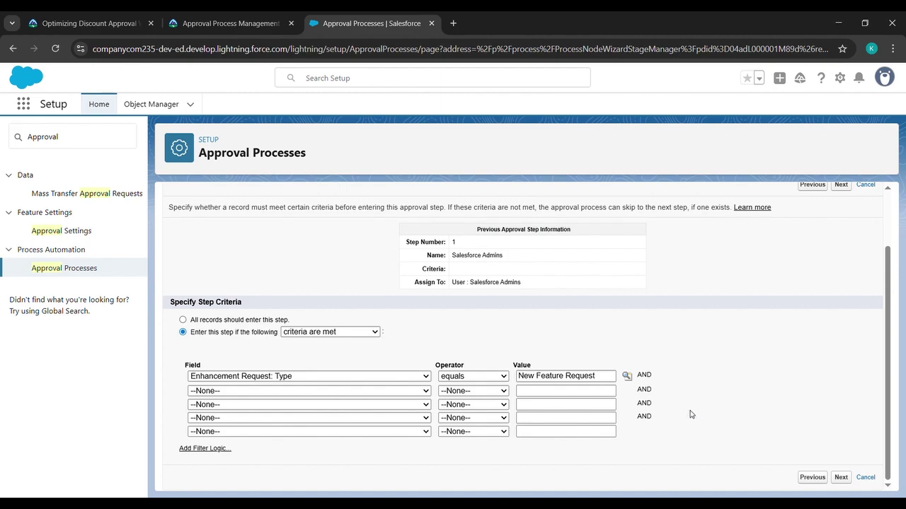
click(840, 477)
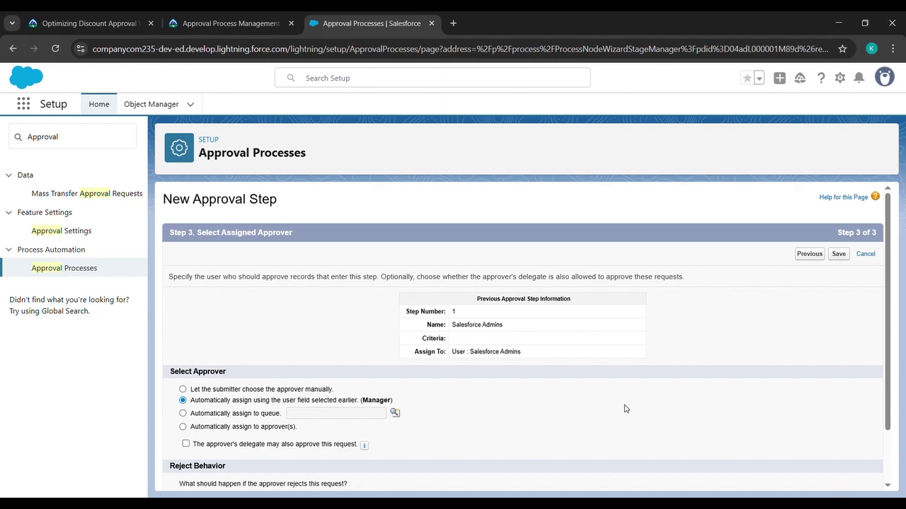
Auto-assign the step to the Center of Excellence queue, save it, and defer adding actions.
scroll(624, 406, down, 1)
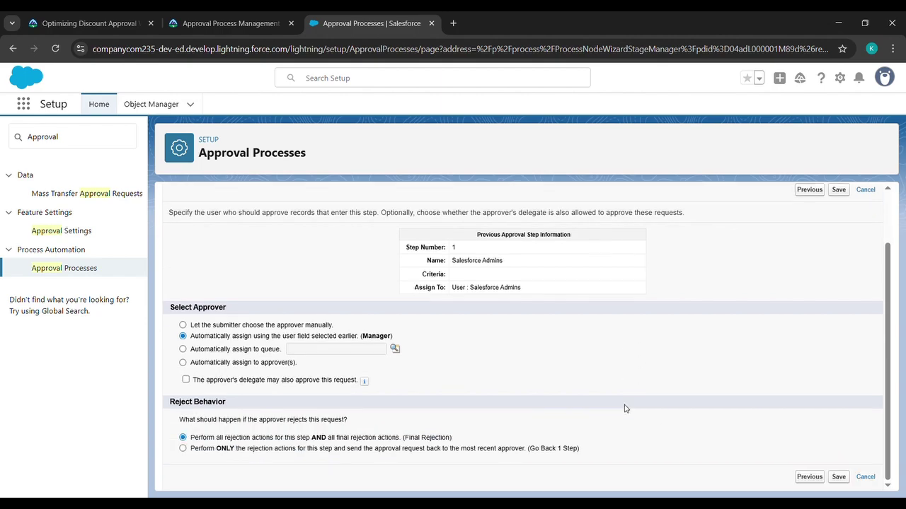
click(182, 349)
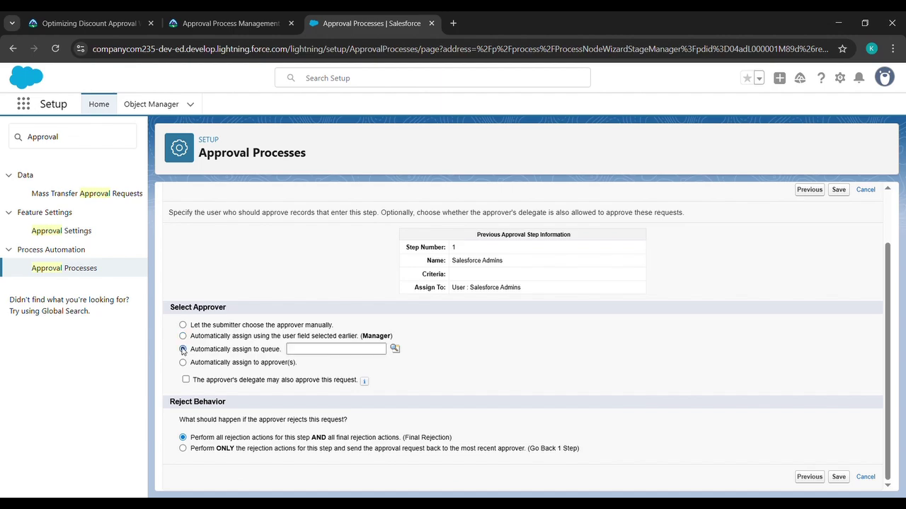
click(397, 351)
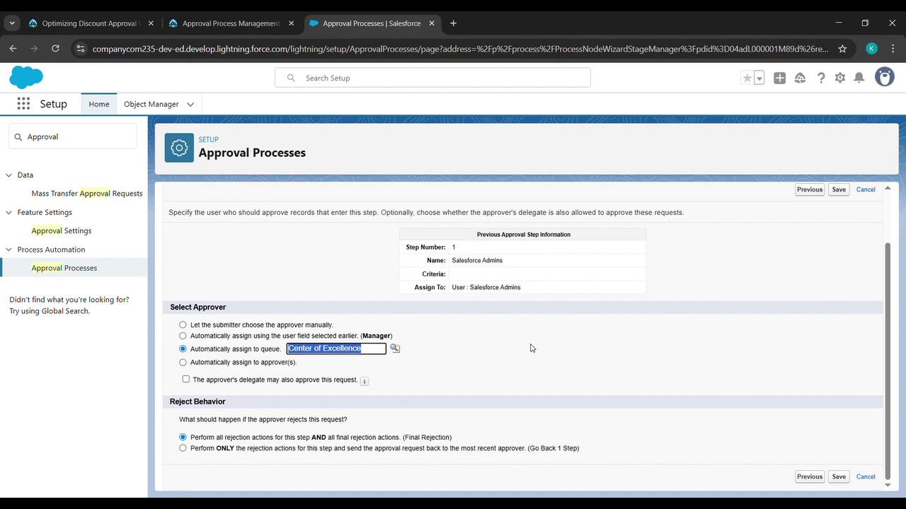
click(839, 478)
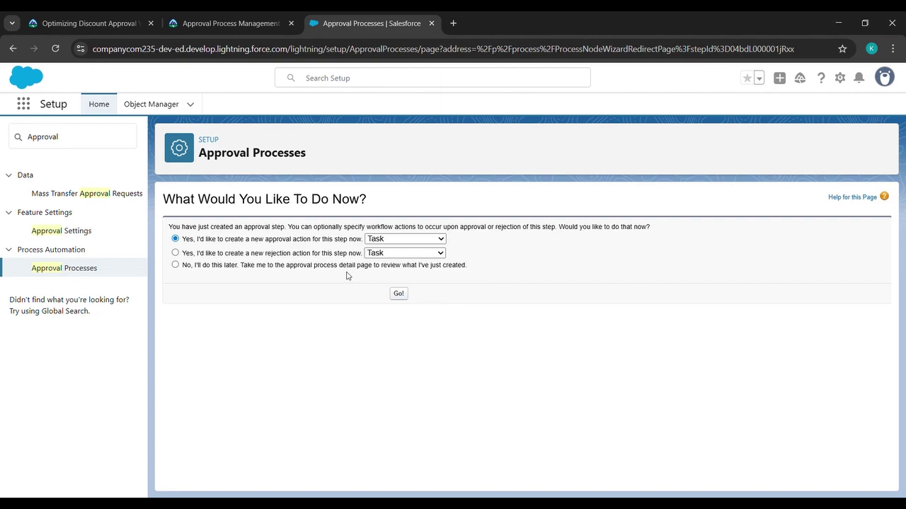
click(320, 268)
click(400, 296)
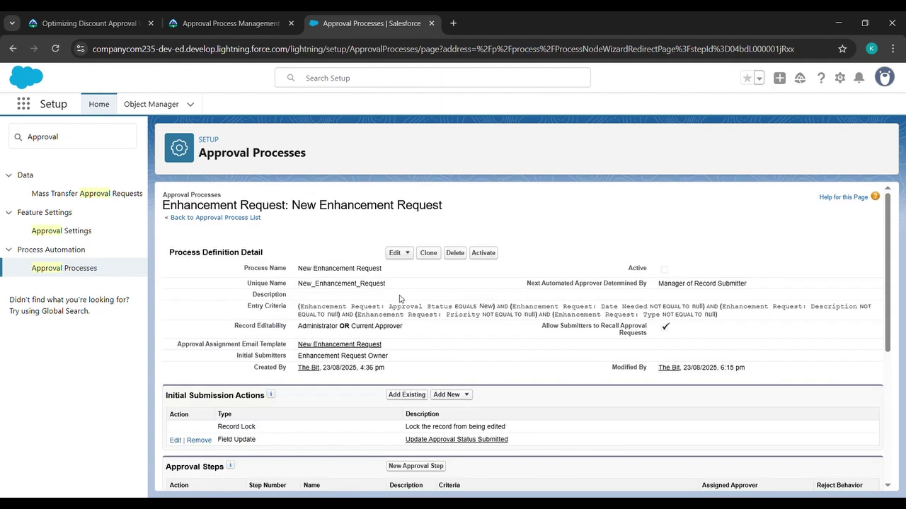
scroll(400, 299, down, 3)
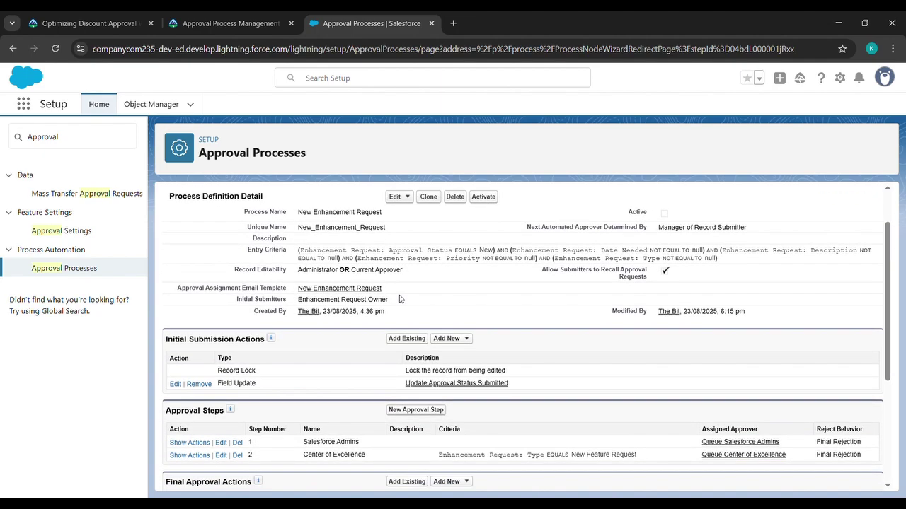
scroll(399, 298, down, 1)
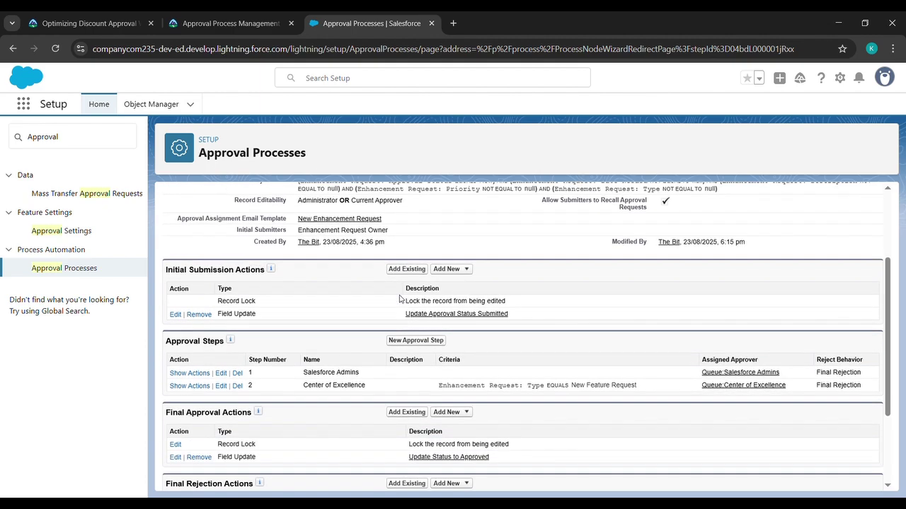
Change step 1's approver queue from Salesforce Admins to Center of Excellence and save.
click(221, 374)
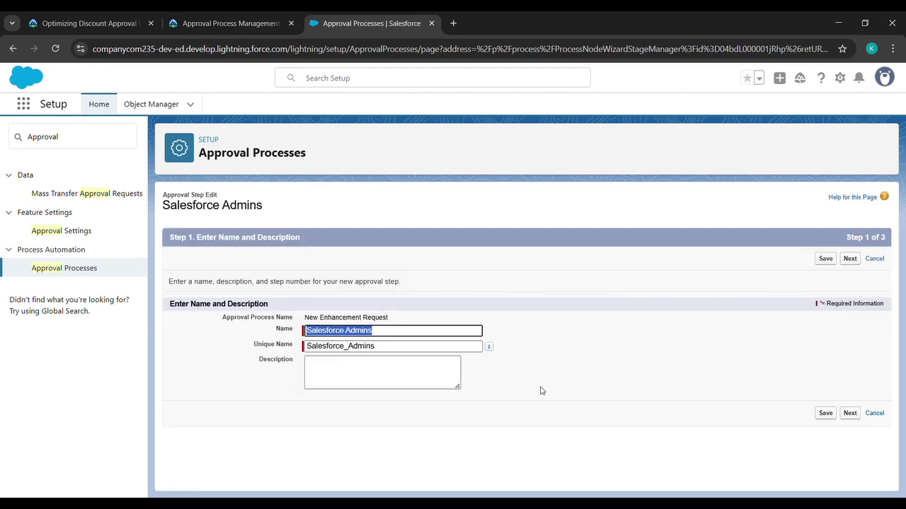
click(849, 415)
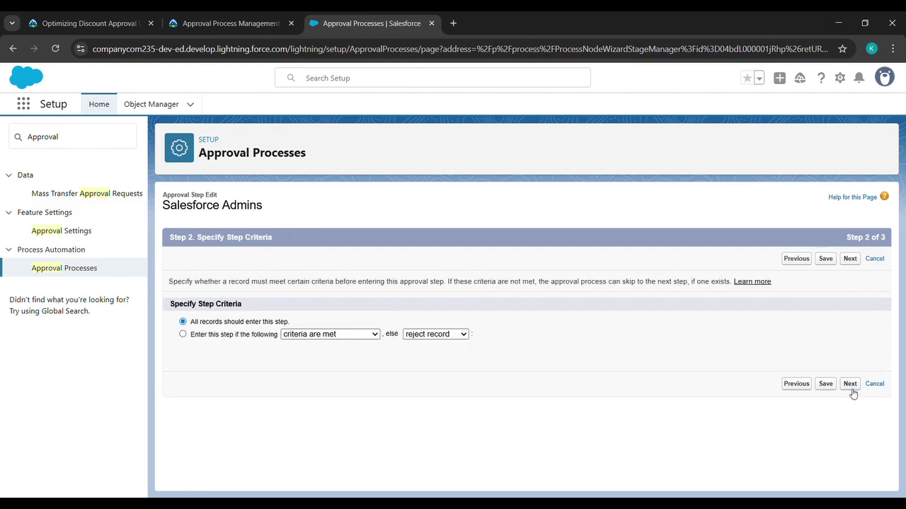
click(850, 385)
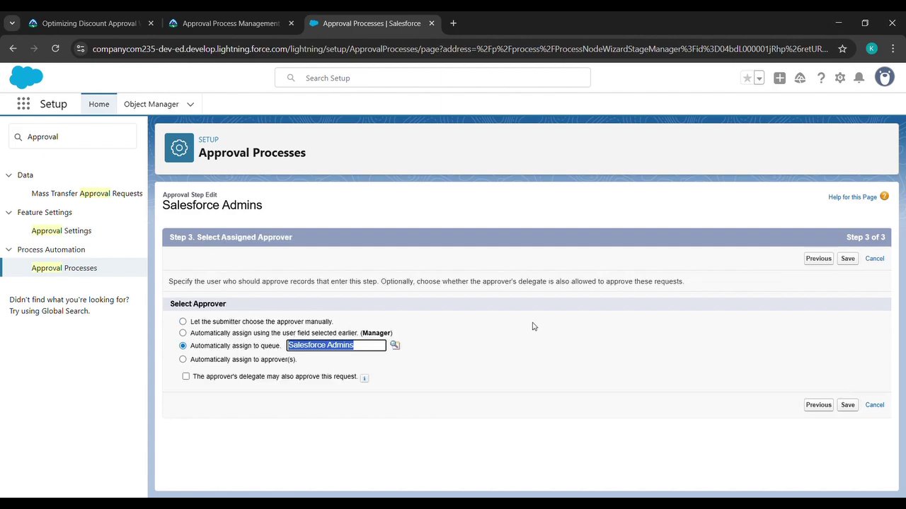
click(394, 345)
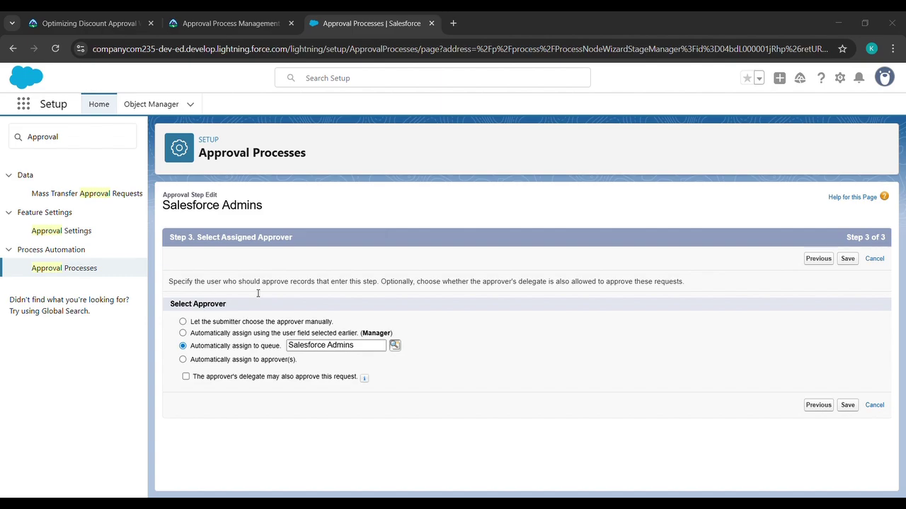
click(499, 379)
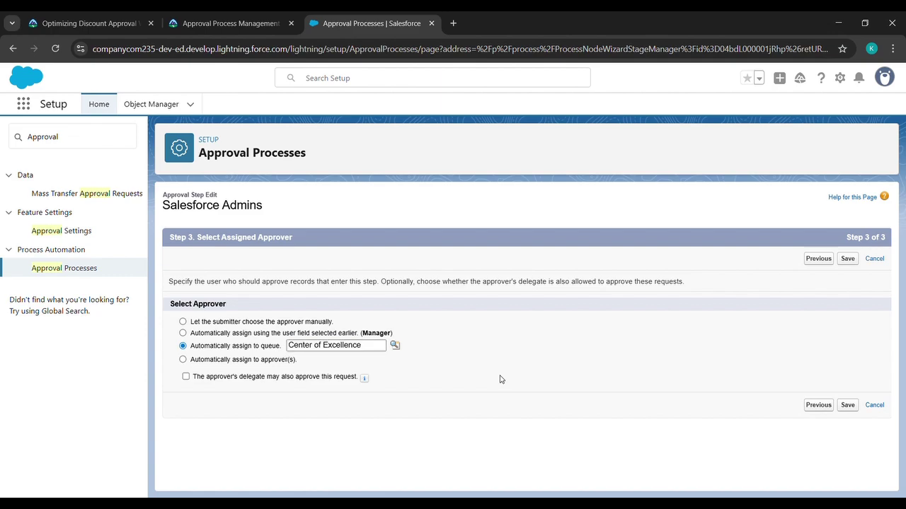
click(849, 407)
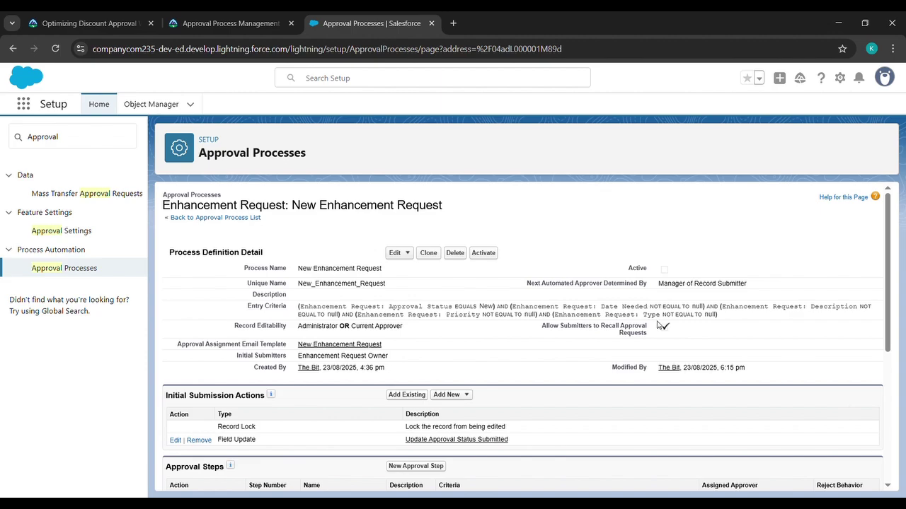
Add a new Email Alert approval action to the Center of Excellence step.
scroll(658, 324, down, 2)
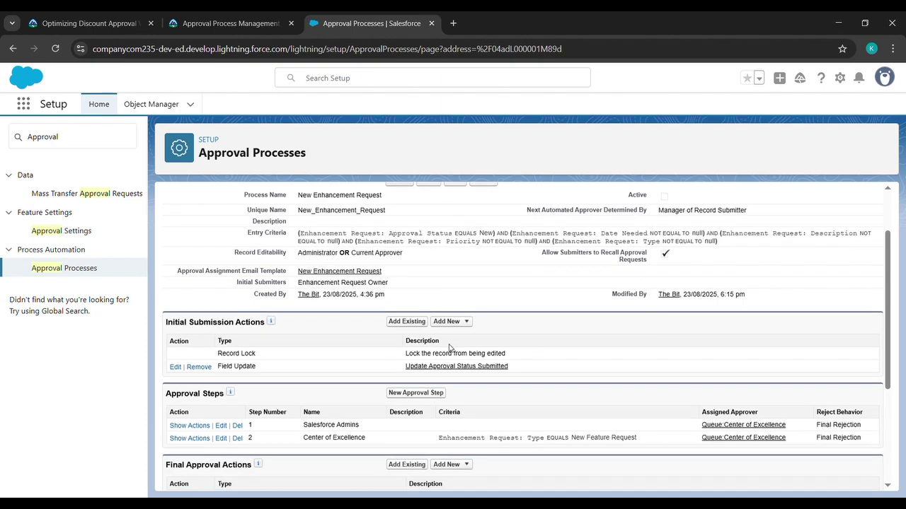
scroll(300, 351, down, 1)
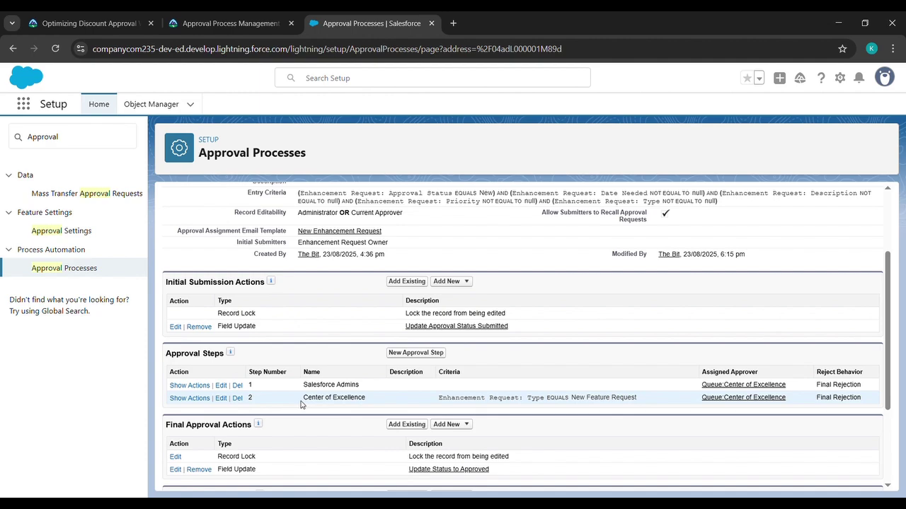
click(189, 399)
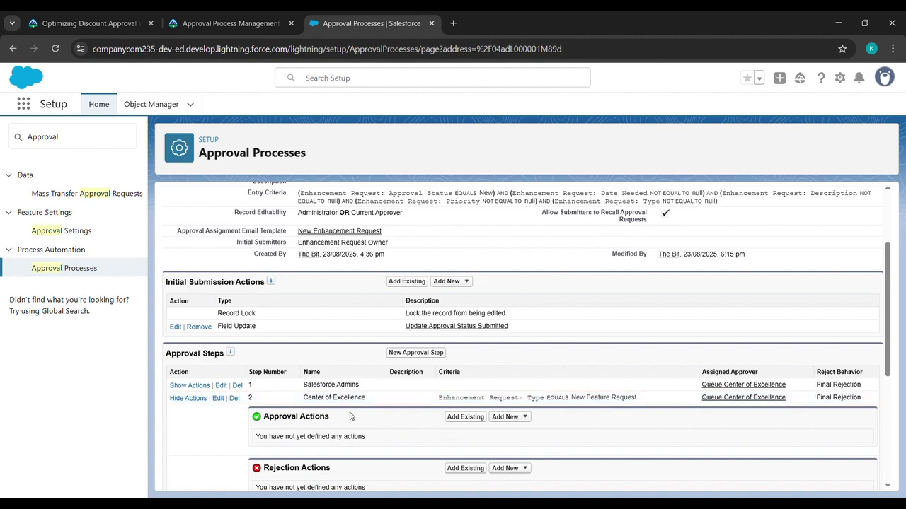
scroll(350, 417, down, 1)
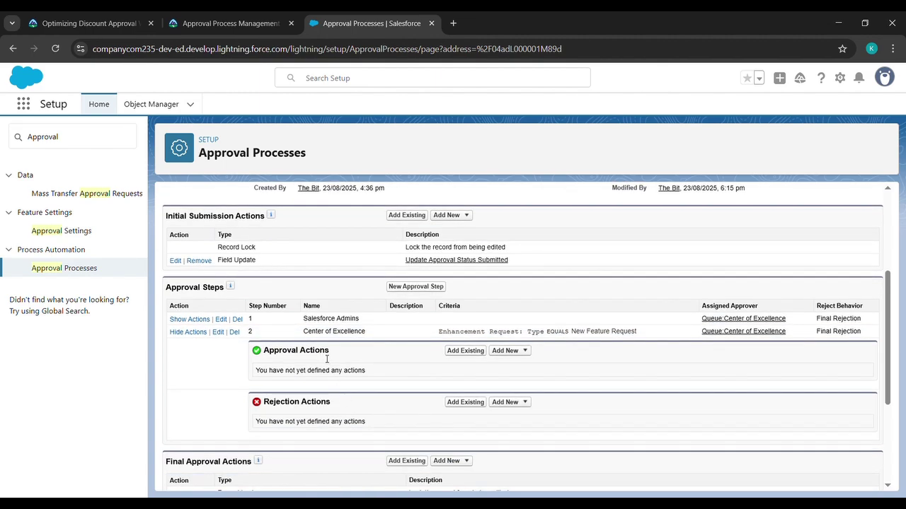
click(510, 352)
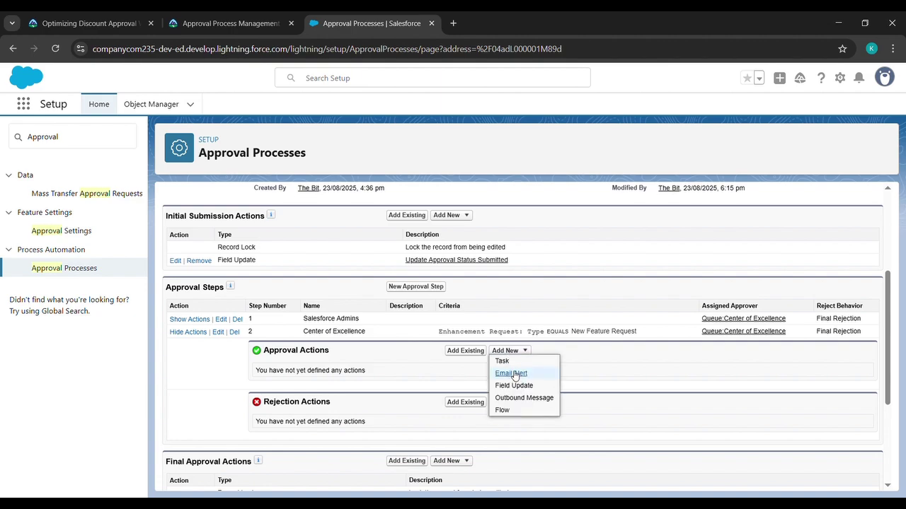
click(512, 373)
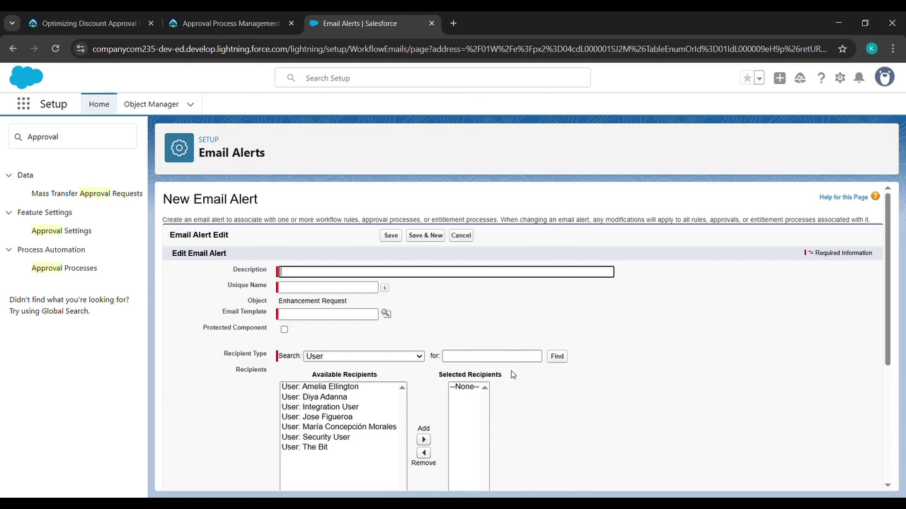
click(221, 20)
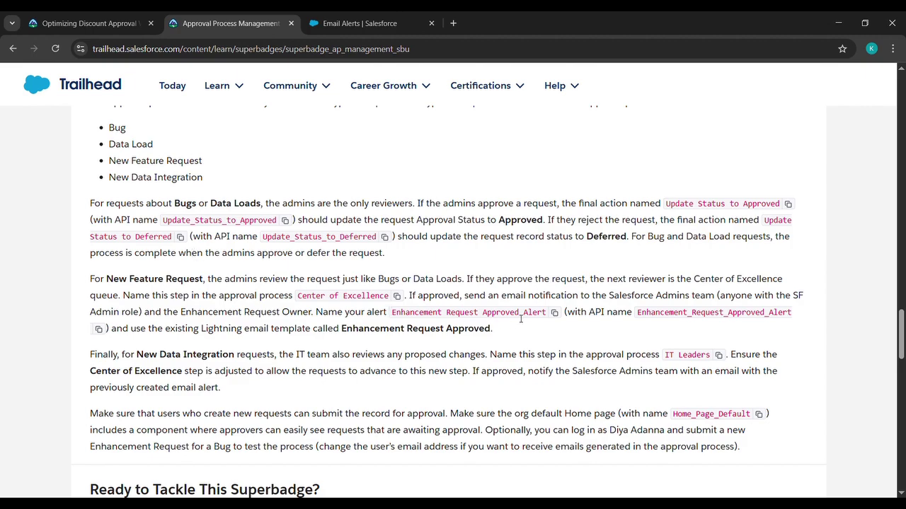
Copy the alert name 'Enhancement Request Approved Alert' from the Trailhead instructions.
click(555, 313)
click(360, 30)
Describe the alert as 'Enhancement Request Approved Alert' and pick the Enhancement Request Approved template.
key(ctrl+v)
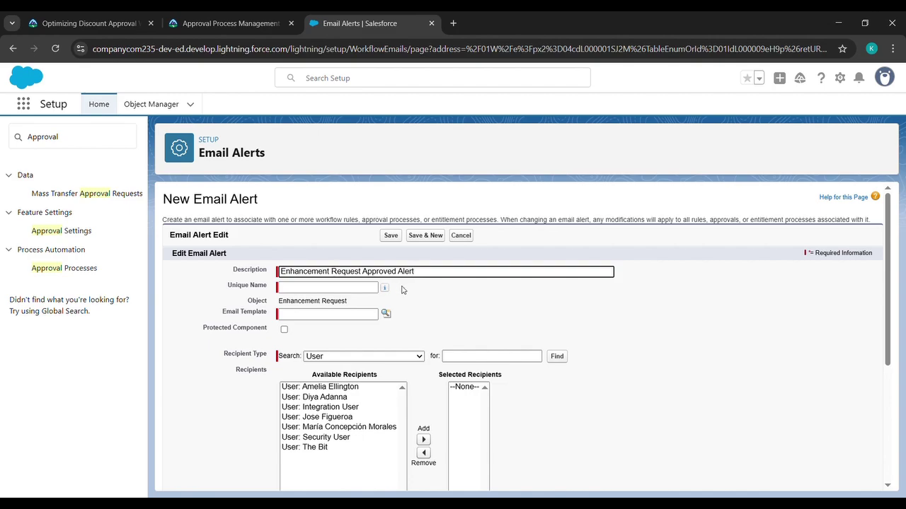
click(421, 297)
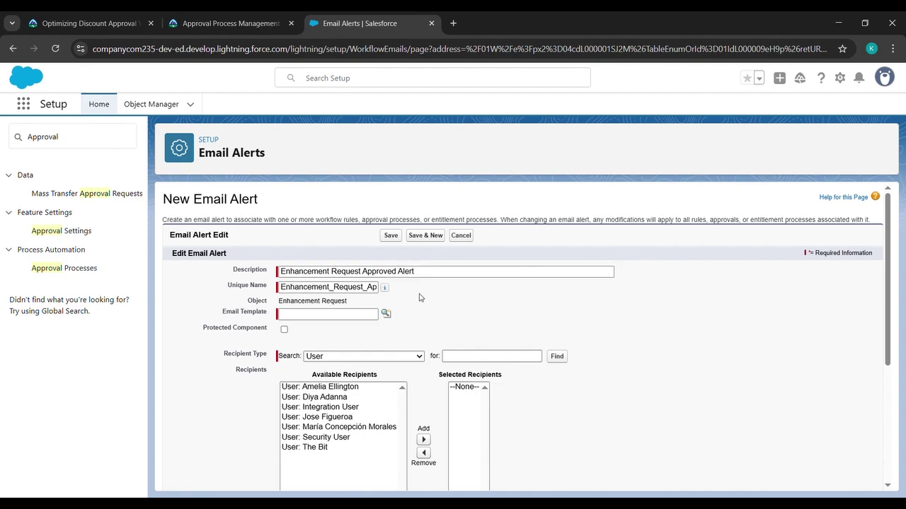
click(389, 314)
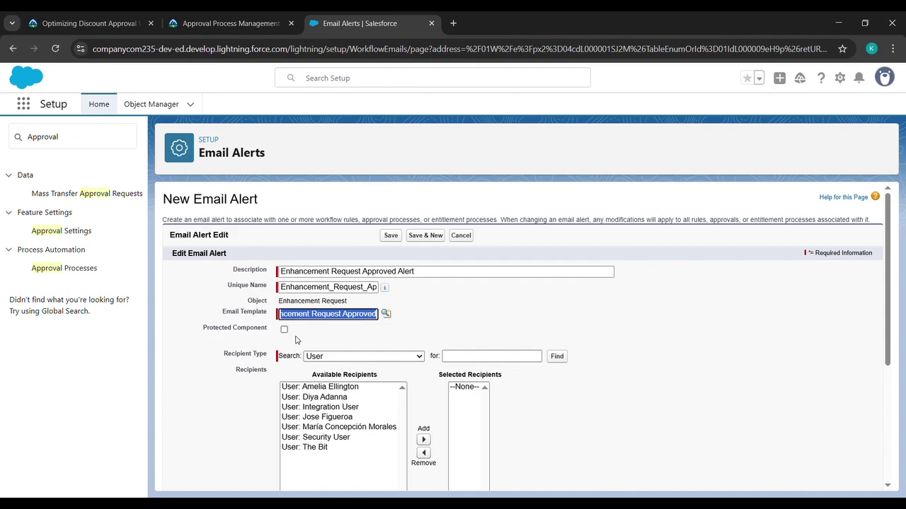
scroll(354, 359, down, 2)
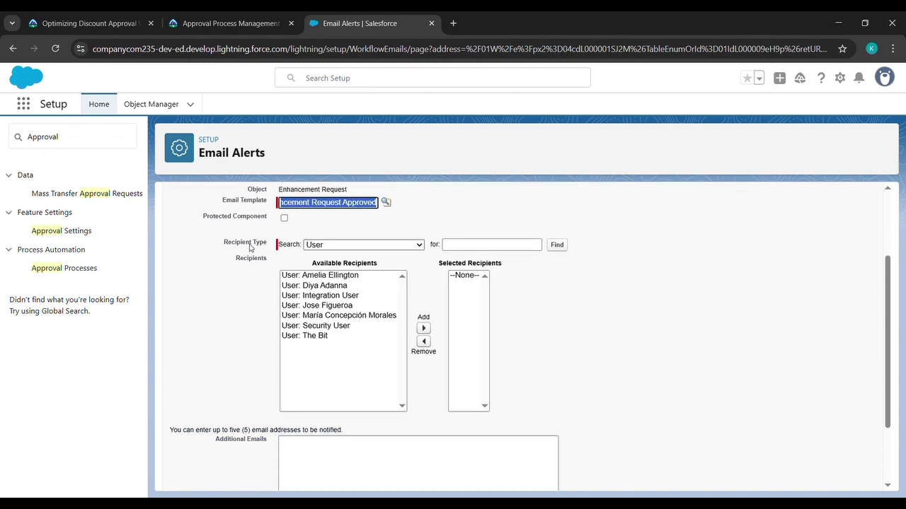
Add Role: SF Admin and Enhancement Request Owner as the alert's selected recipients.
click(358, 247)
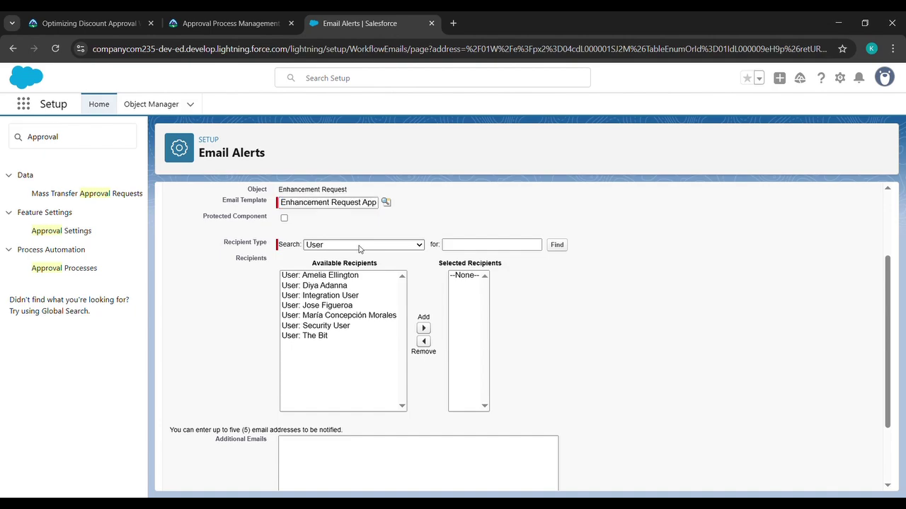
click(333, 375)
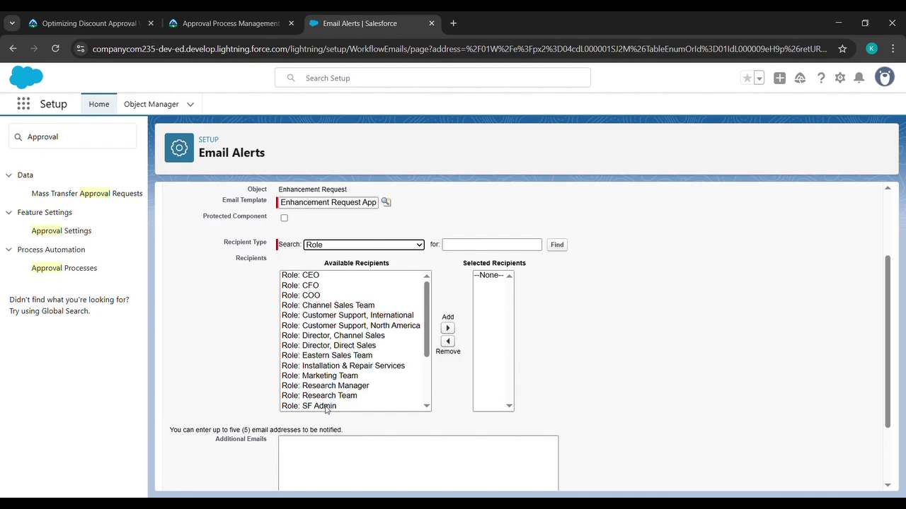
click(326, 407)
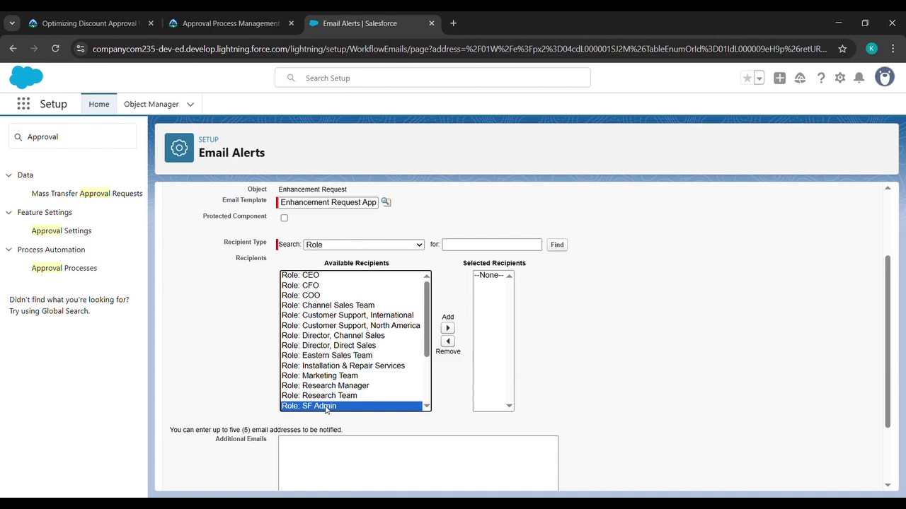
click(447, 328)
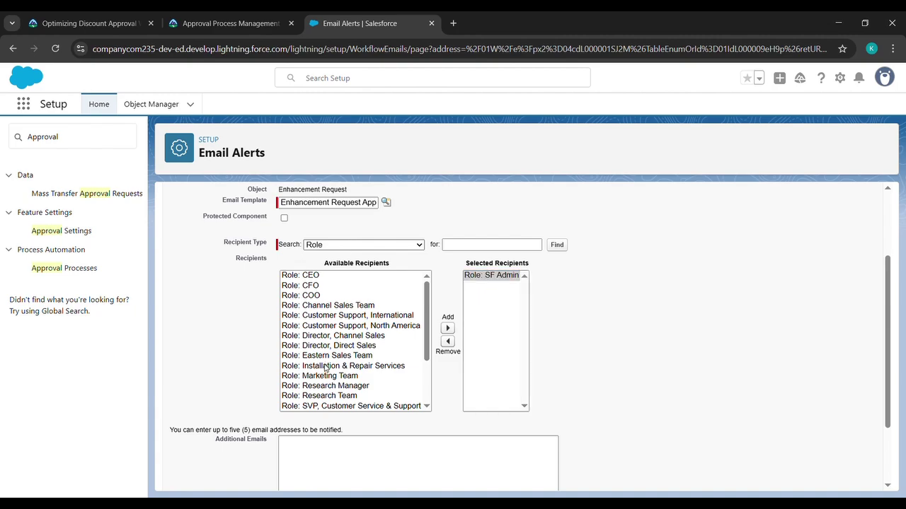
click(325, 322)
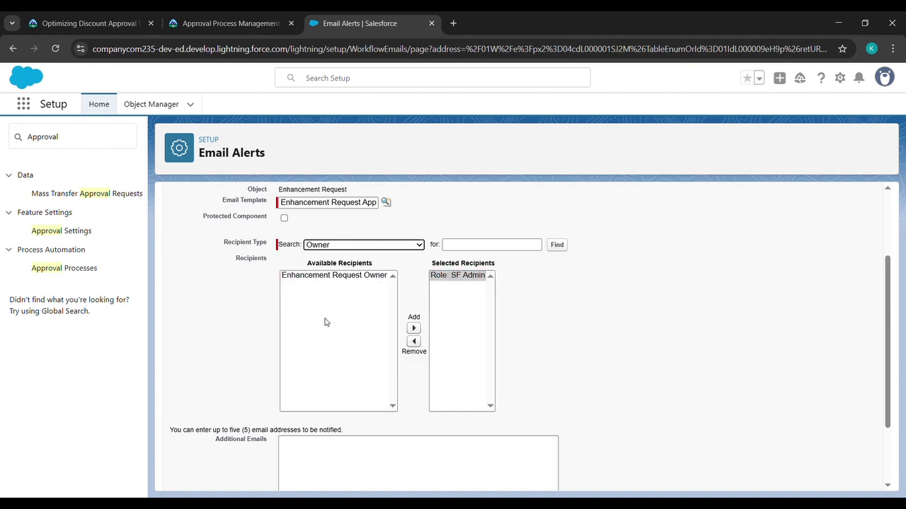
click(337, 275)
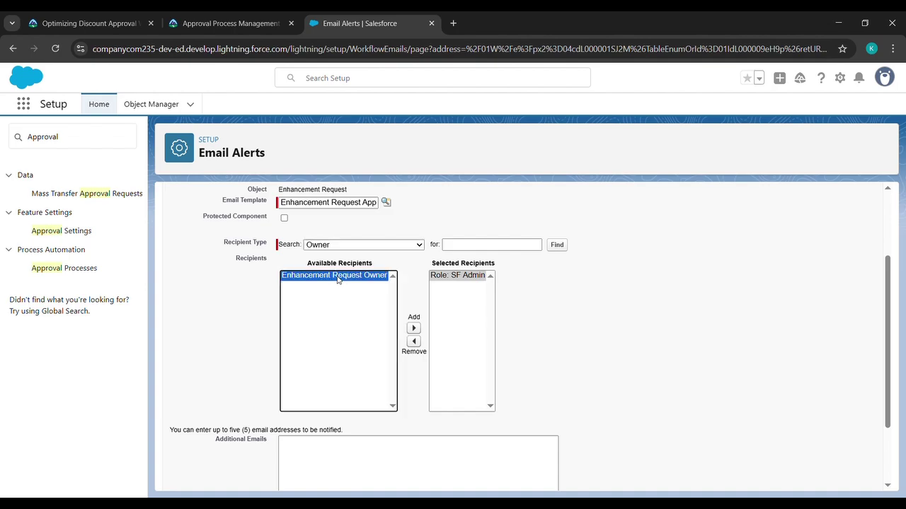
click(414, 329)
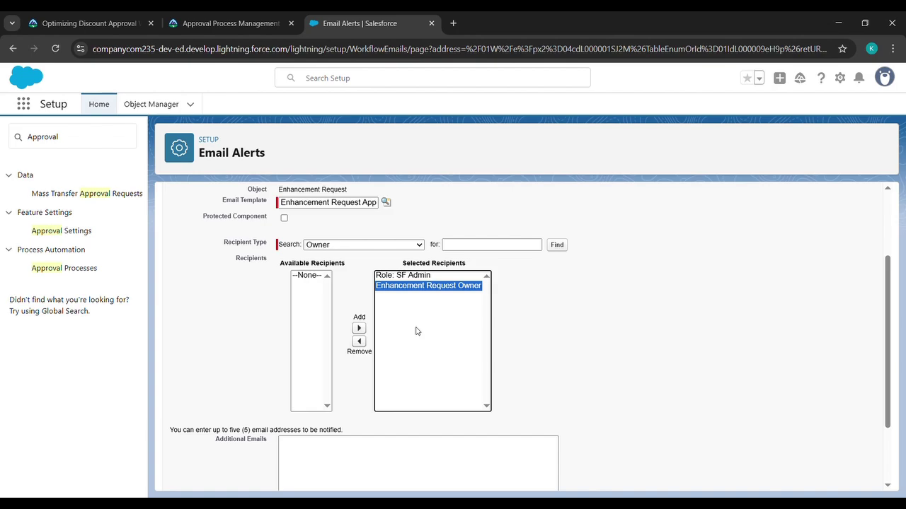